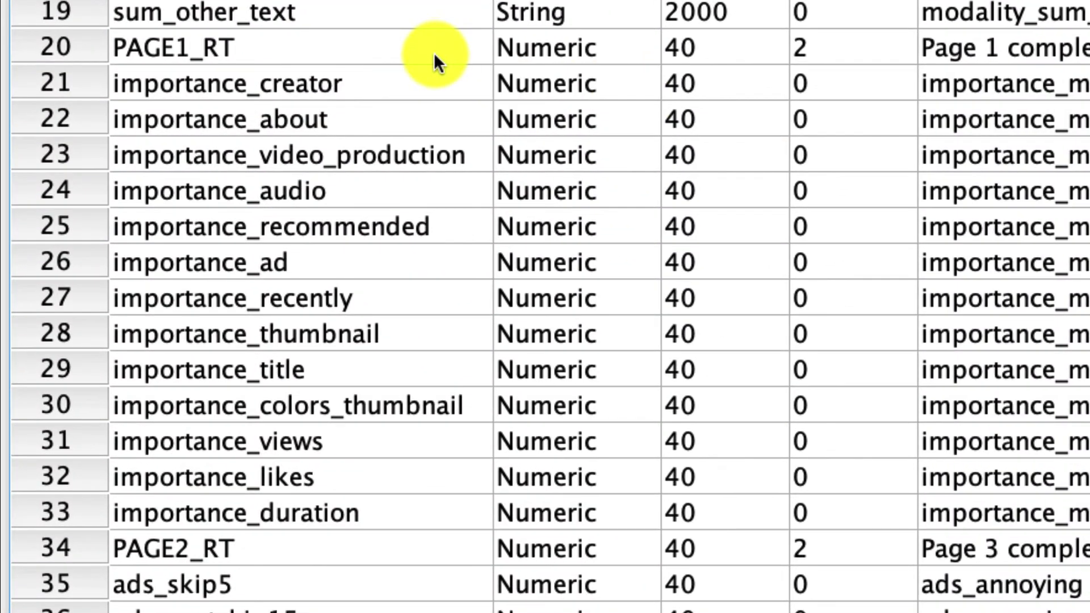
Review importance_creator's 1–5 value labels and mark the creator/about and colors_thumbnail/likes pairs
click(167, 415)
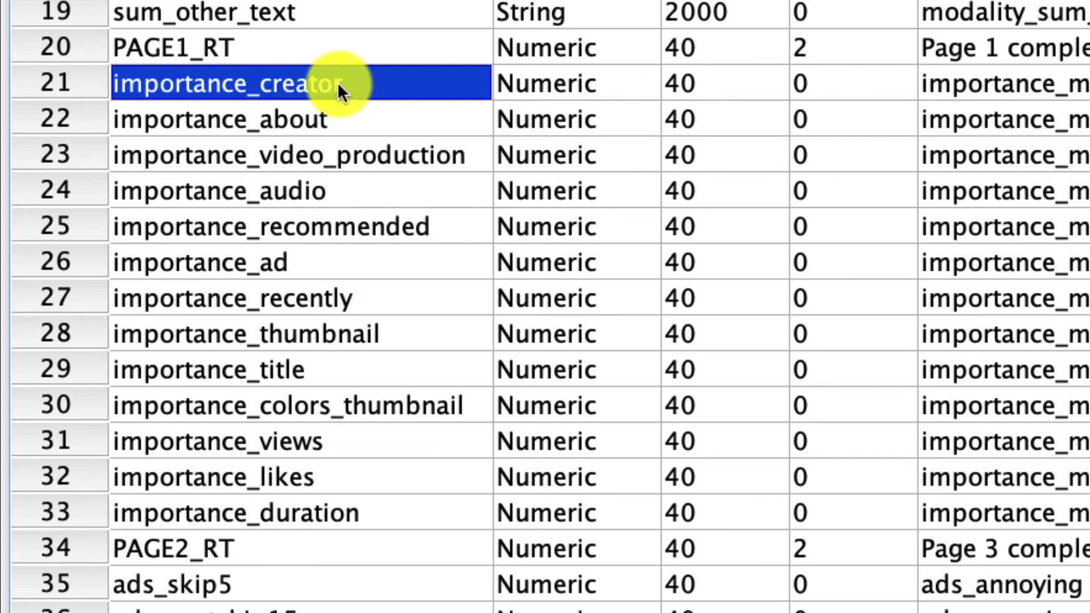
drag(339, 85, 355, 508)
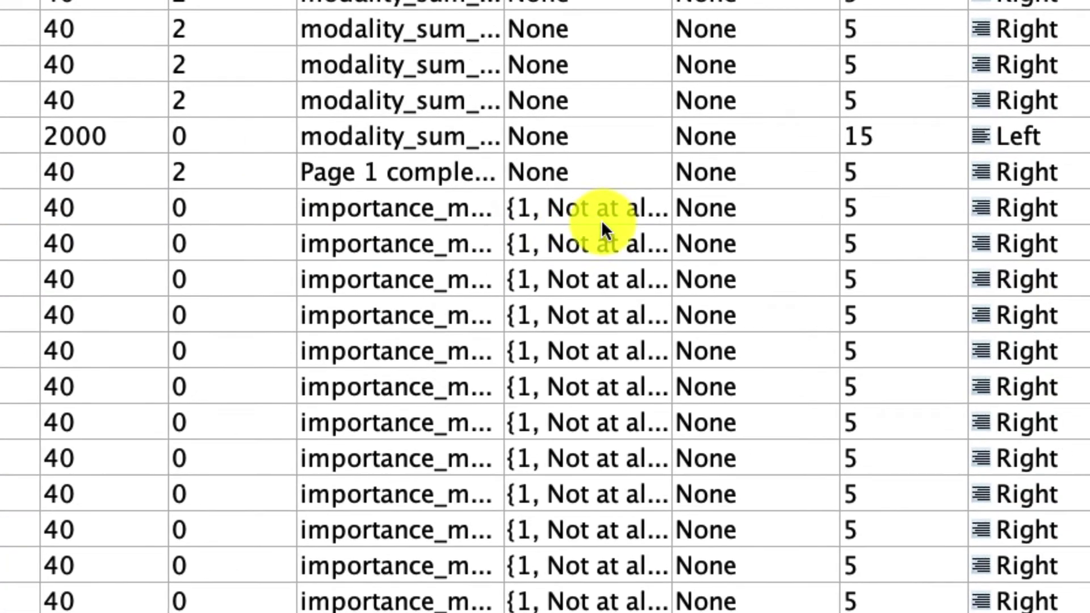
click(650, 211)
click(653, 211)
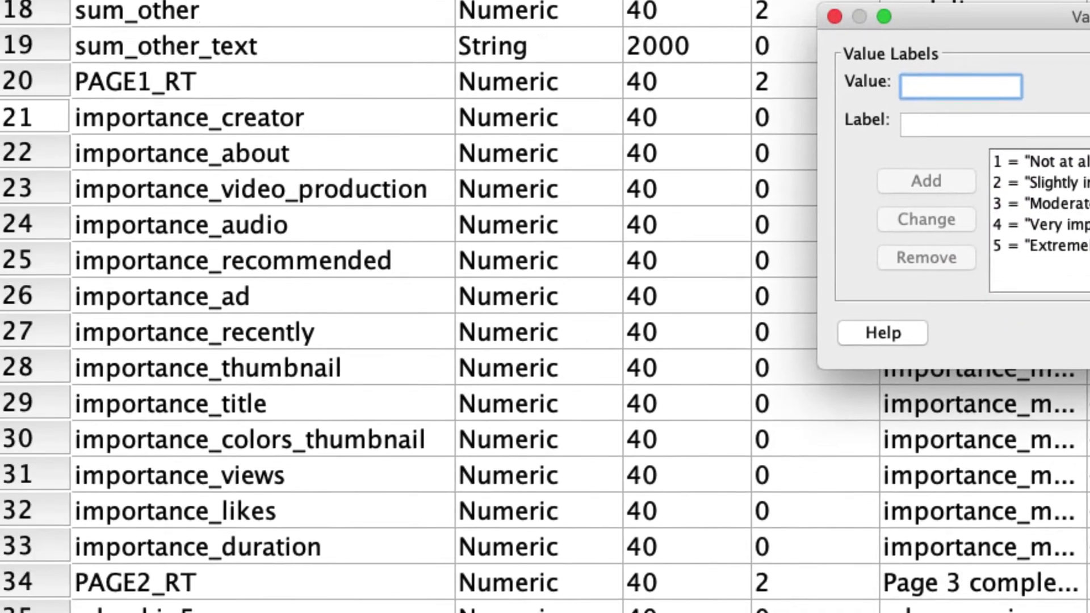
click(888, 406)
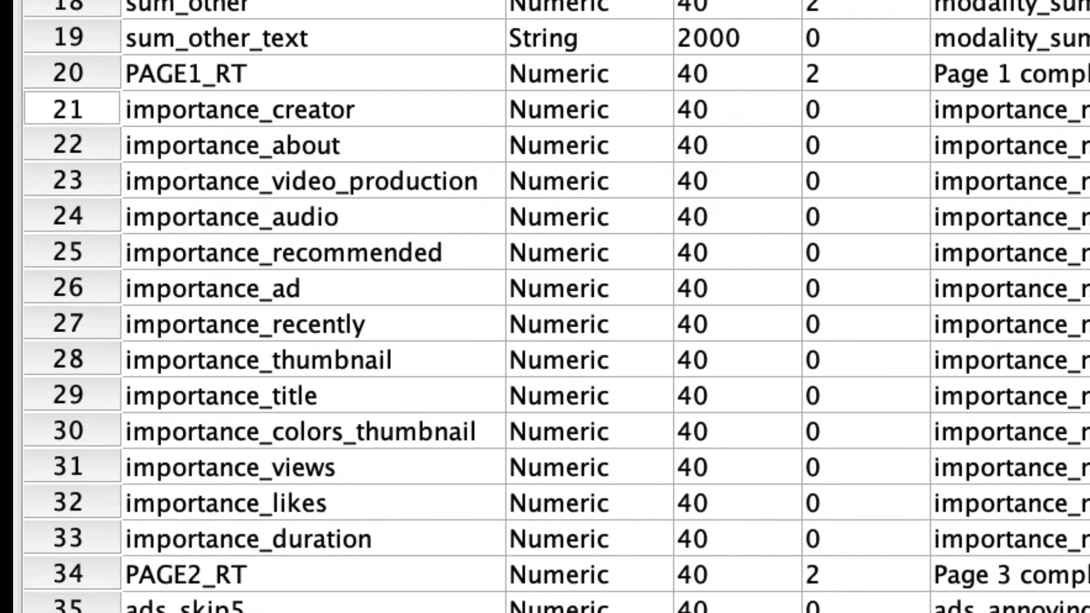
drag(419, 96, 397, 149)
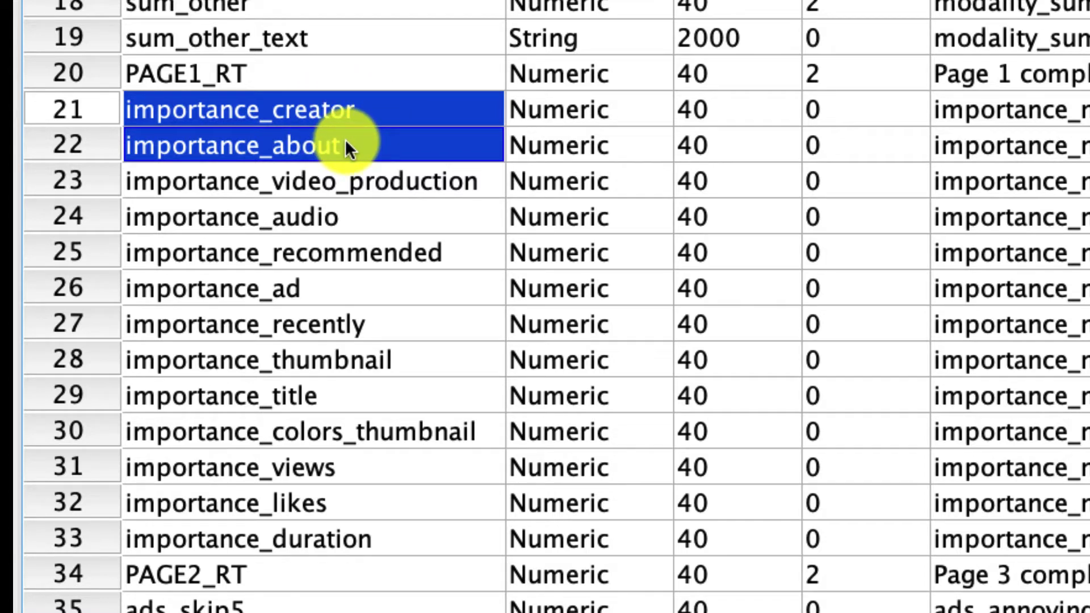
click(278, 438)
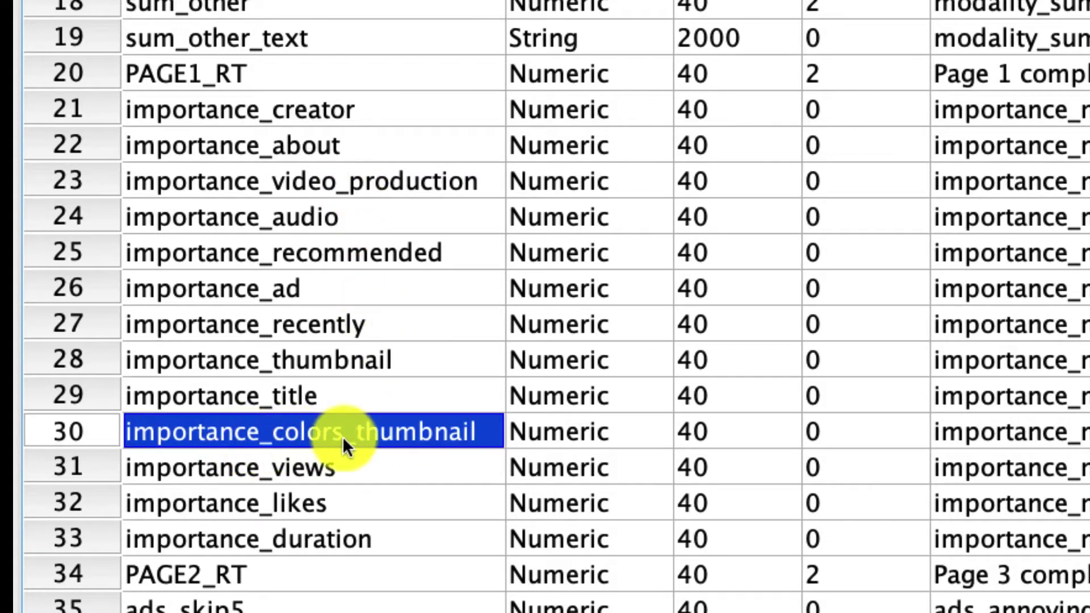
click(275, 510)
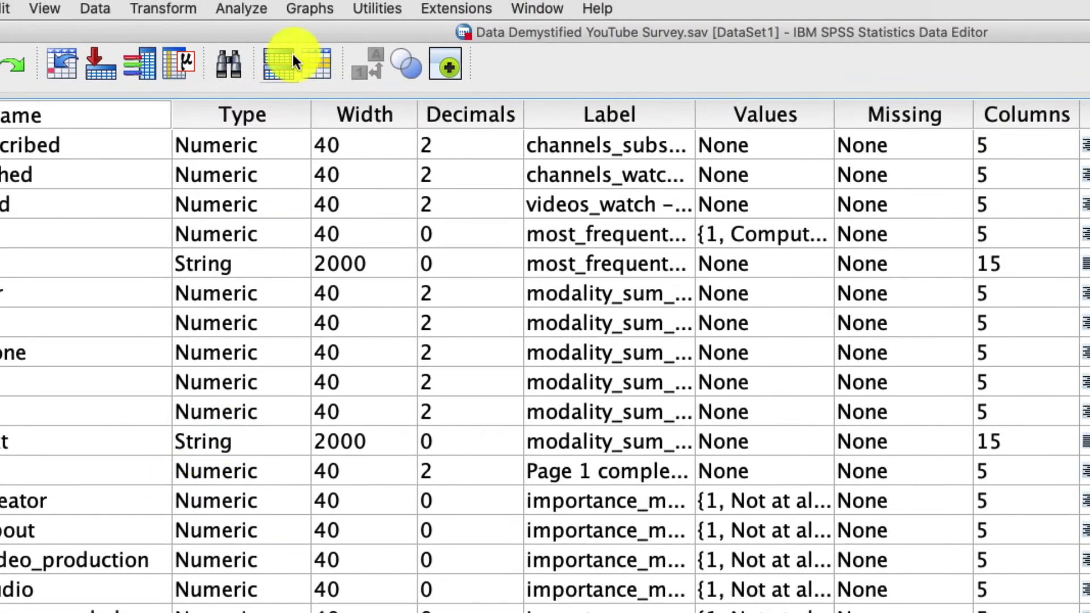
In Paired-Samples T Test, set Pair 1 as importance_creator with importance_about
click(250, 8)
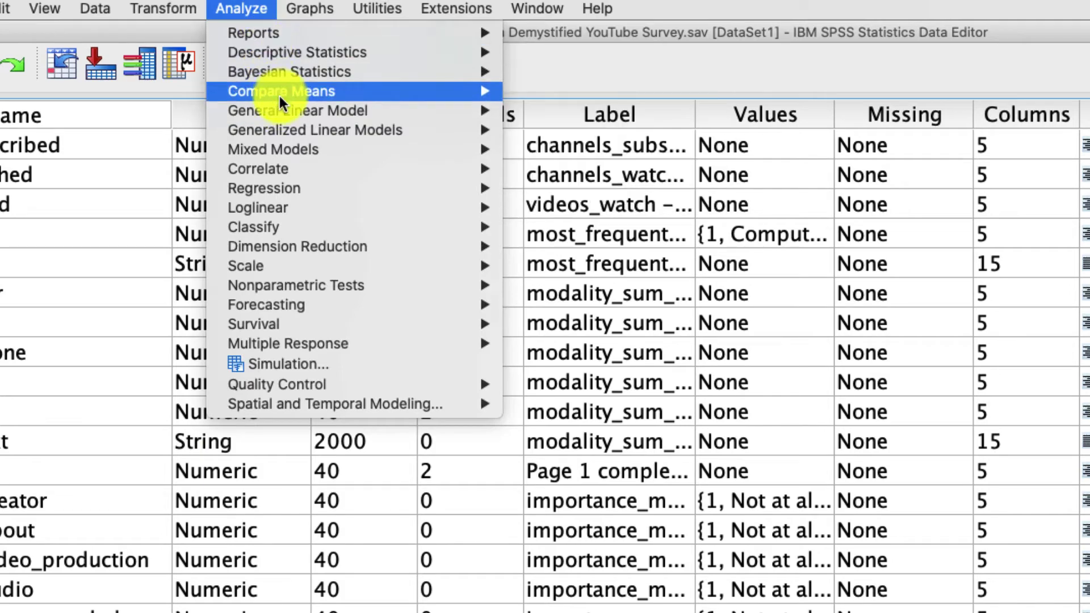
mouse_move(279, 93)
click(619, 157)
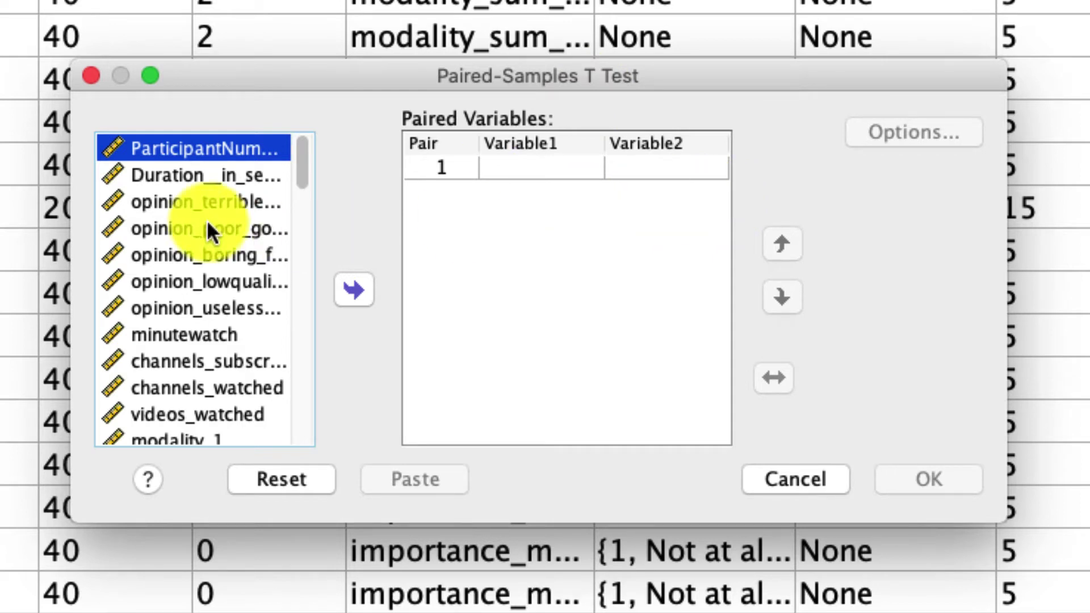
scroll(165, 219, down, 5)
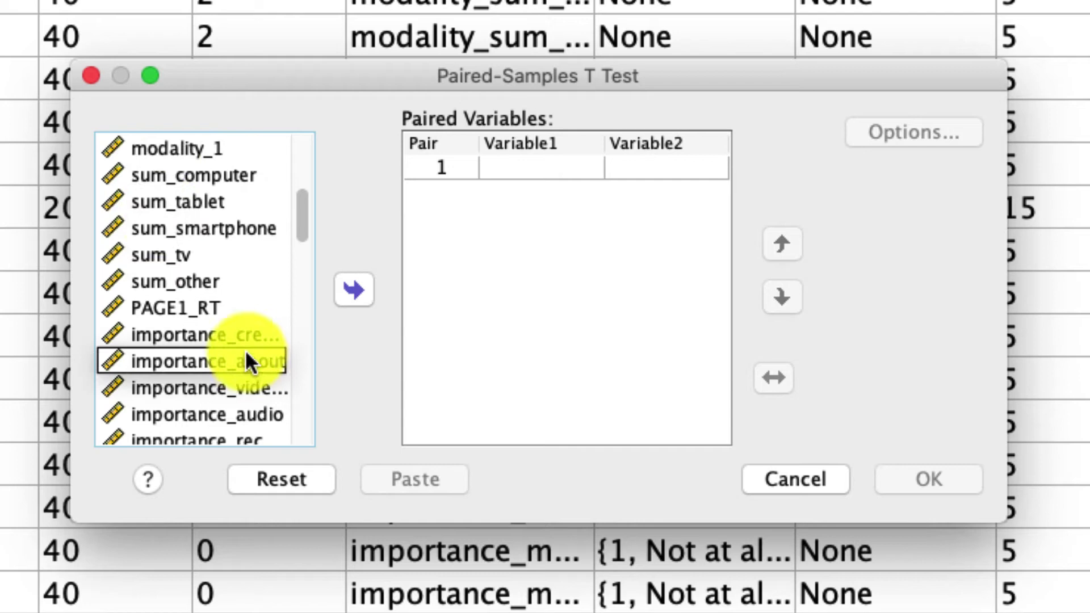
click(160, 341)
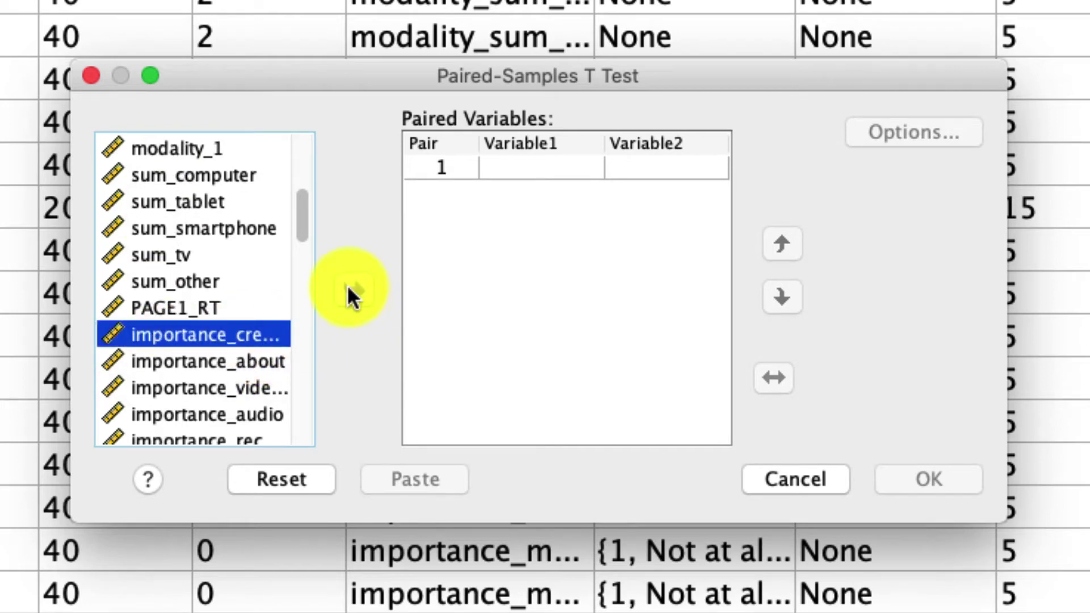
click(346, 291)
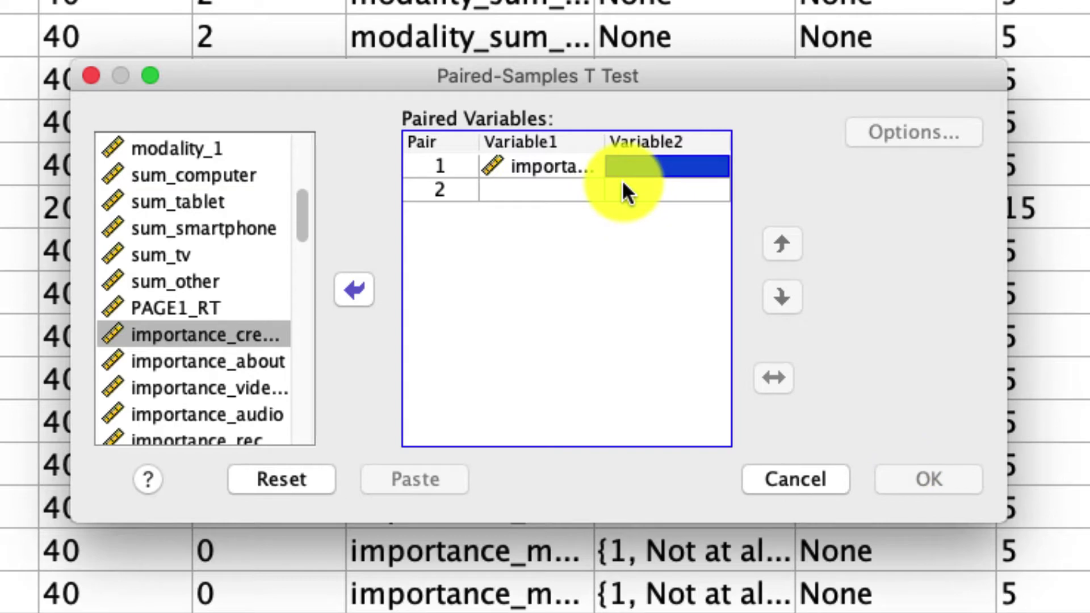
click(179, 362)
click(353, 292)
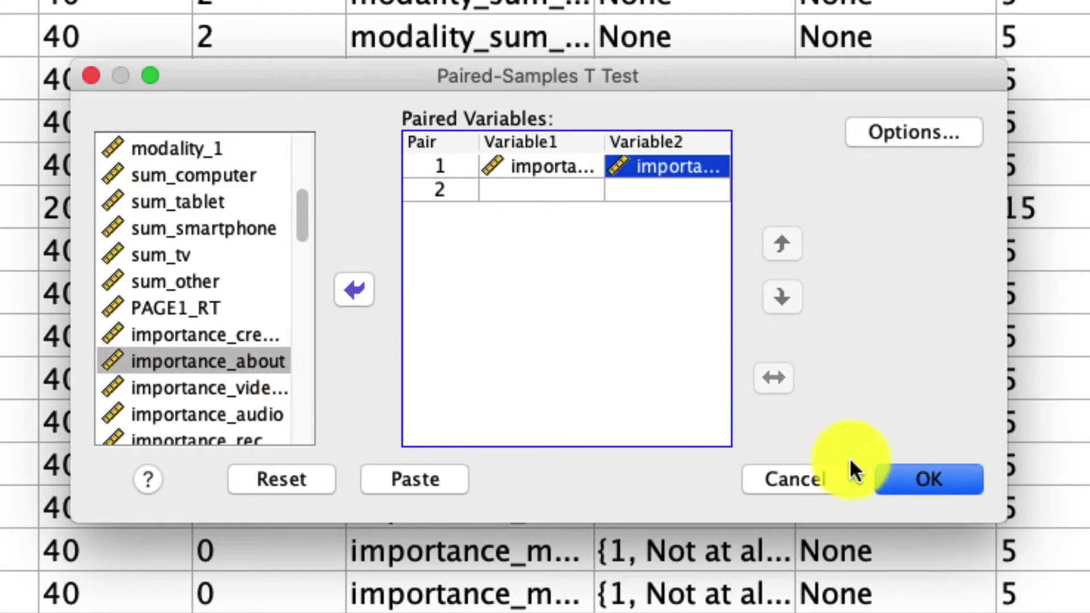
Add importance_colors_thumbnail with importance_likes as Pair 2 and run the test
scroll(266, 327, down, 5)
click(265, 261)
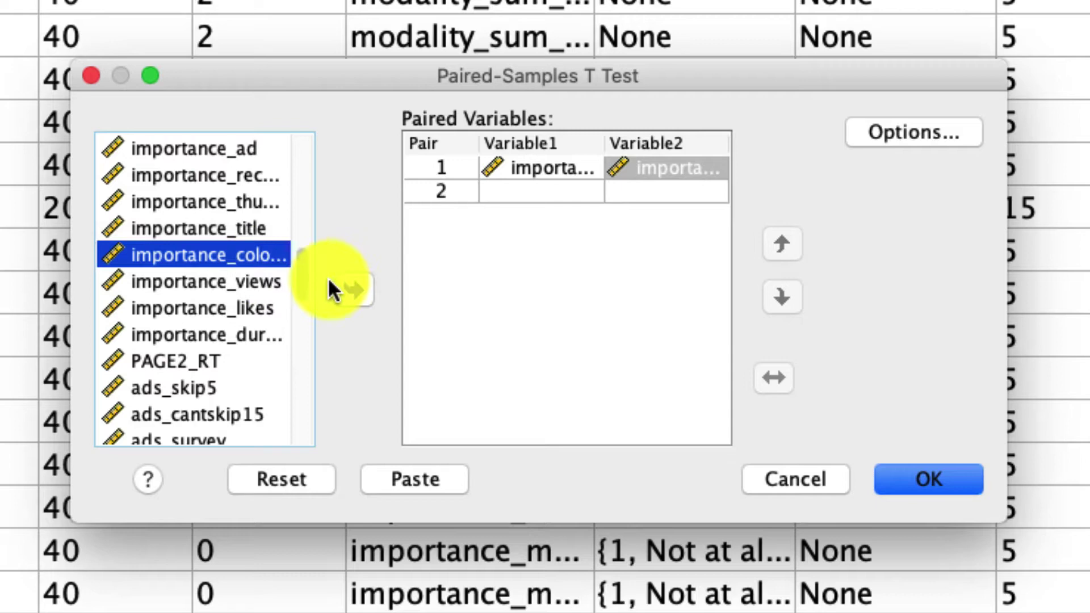
click(349, 288)
click(261, 307)
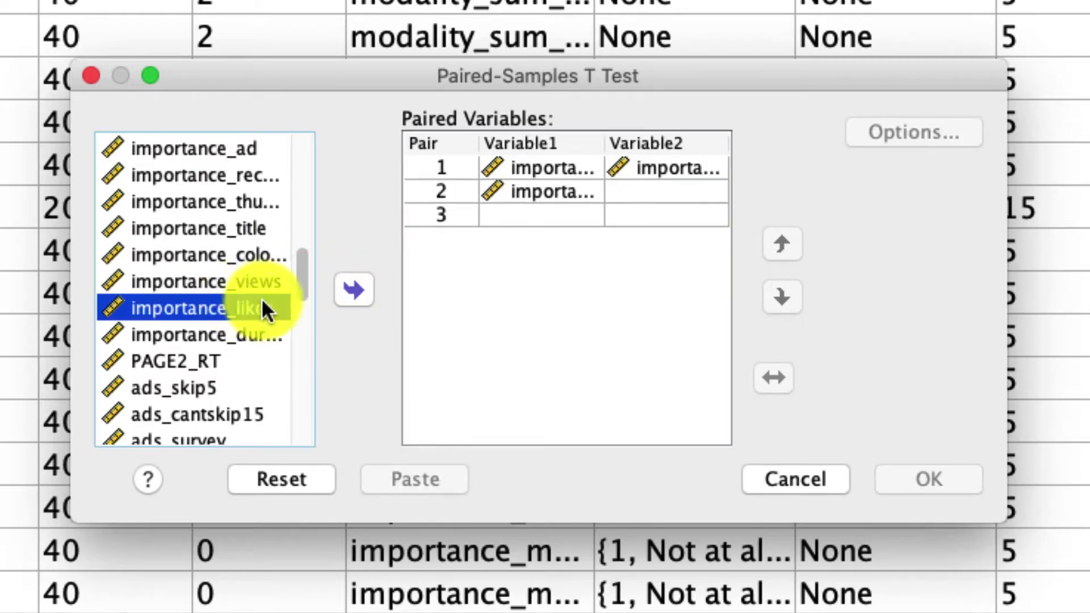
click(347, 290)
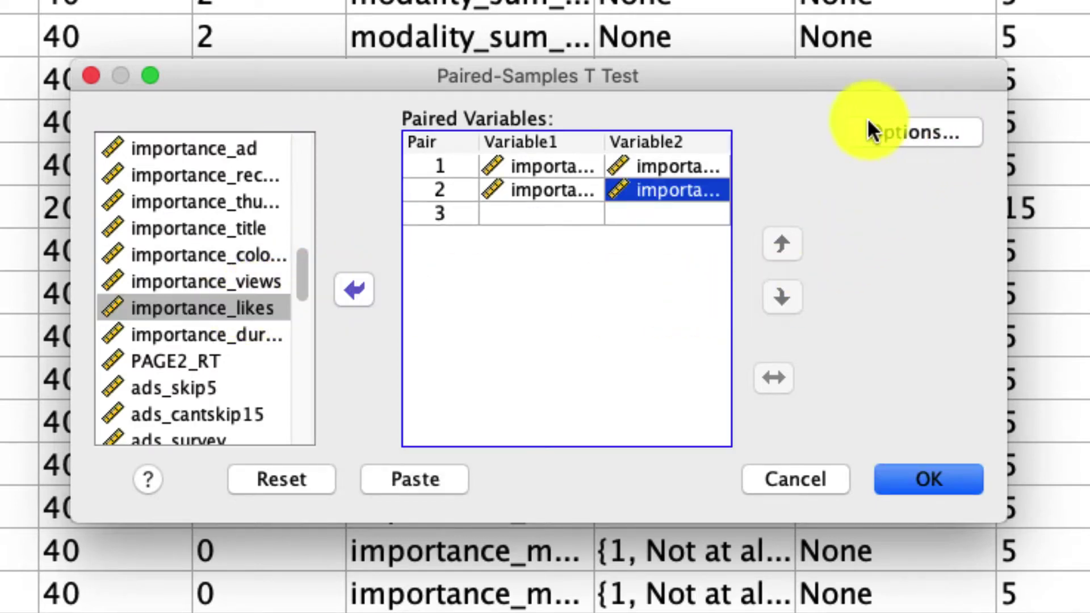
click(935, 481)
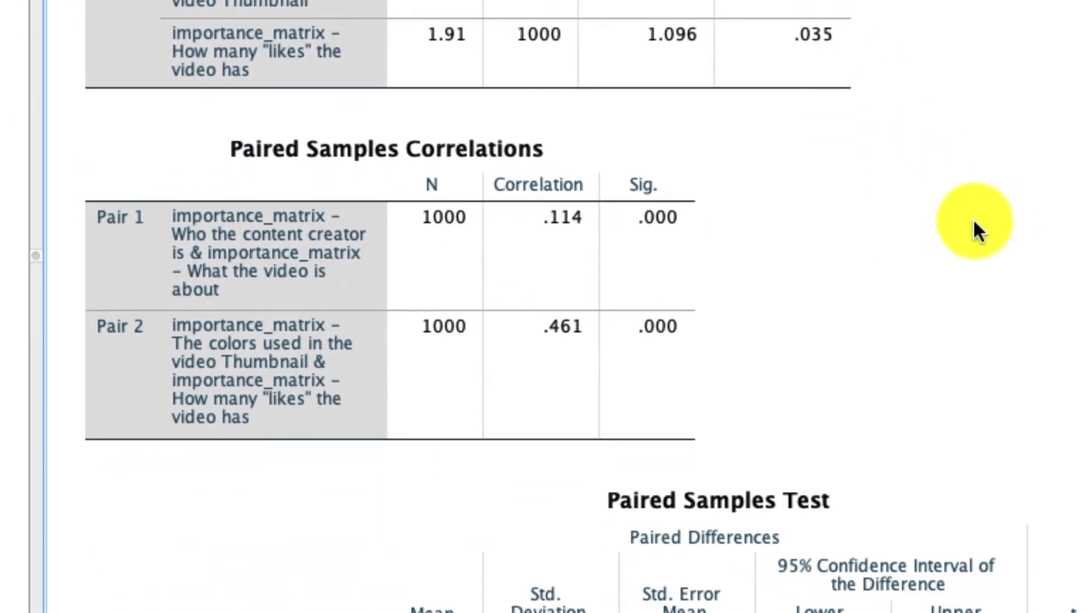
Select the Paired Samples Correlations table showing correlations of .114 and .461
click(722, 555)
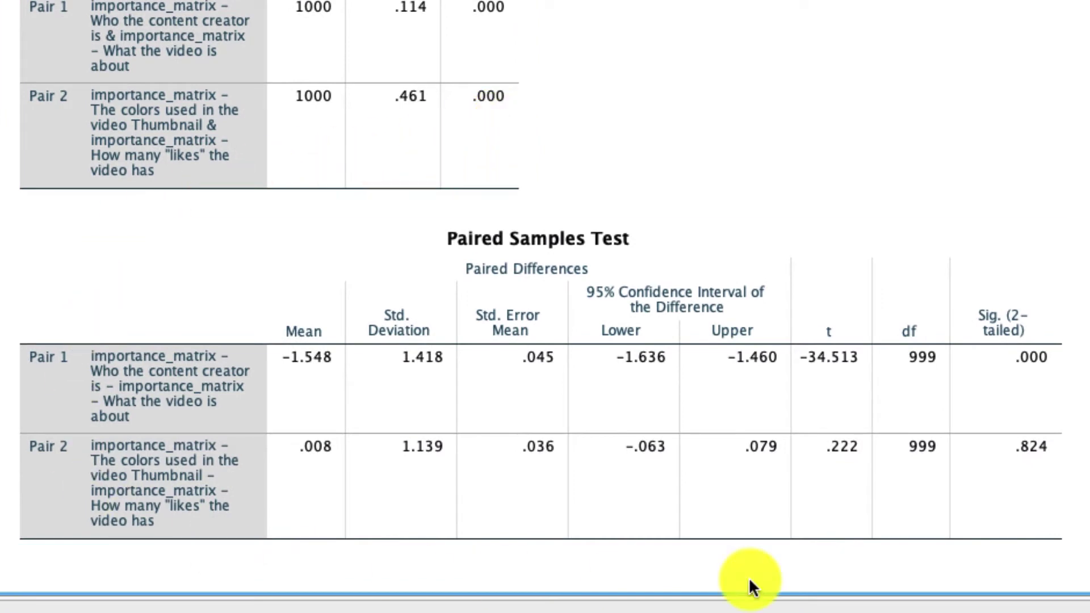
click(1006, 236)
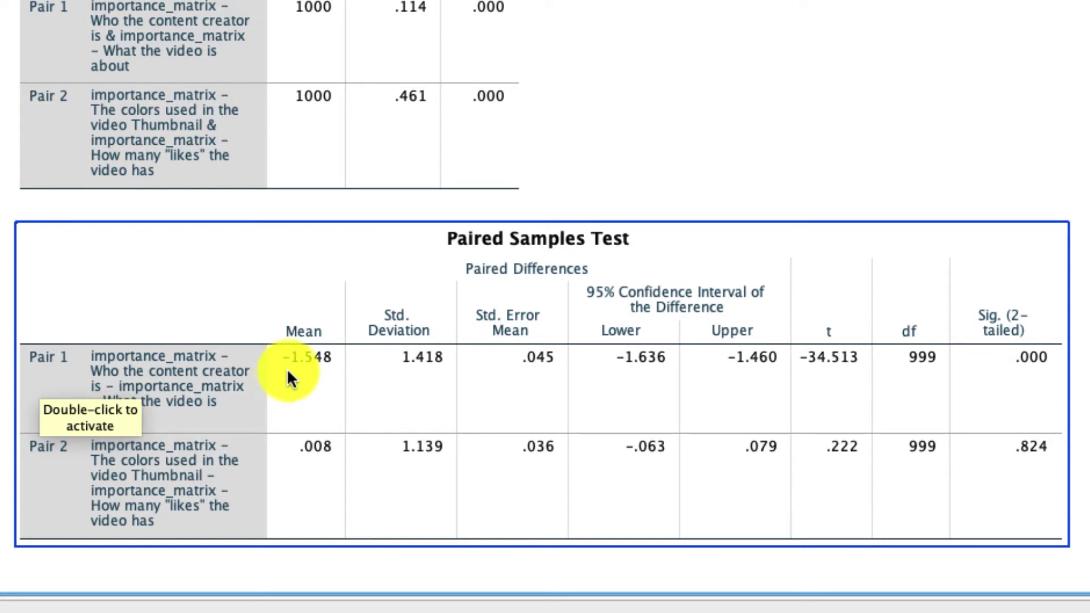
scroll(292, 366, up, 5)
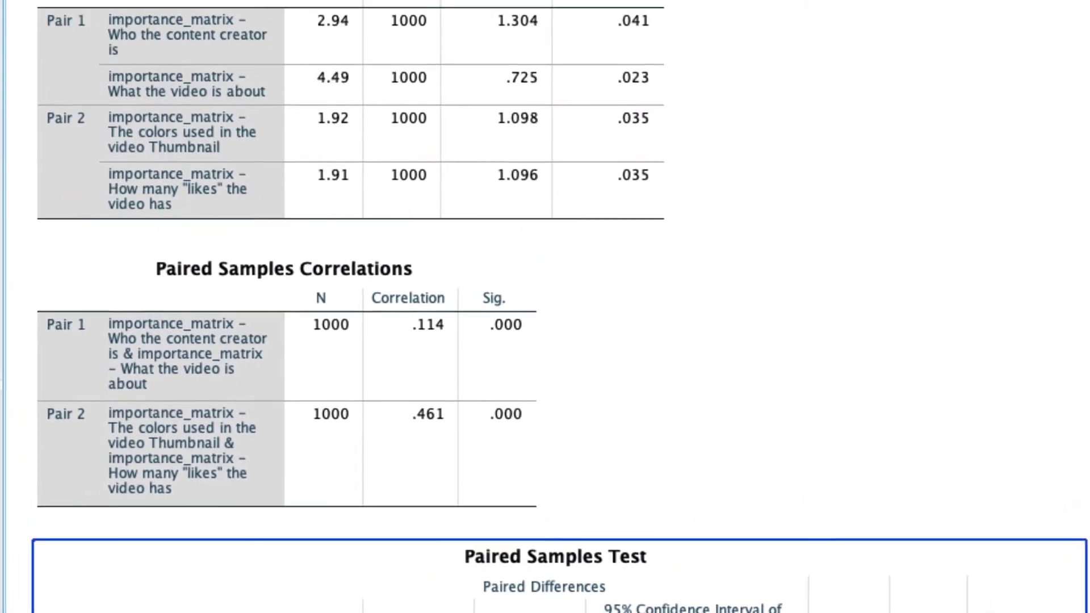
click(361, 181)
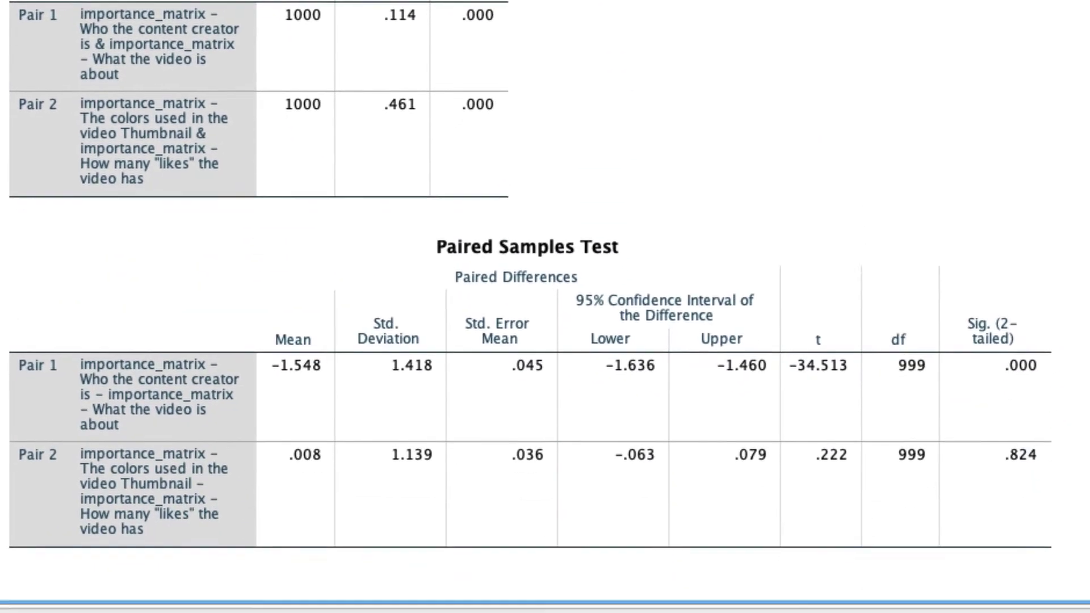
click(383, 344)
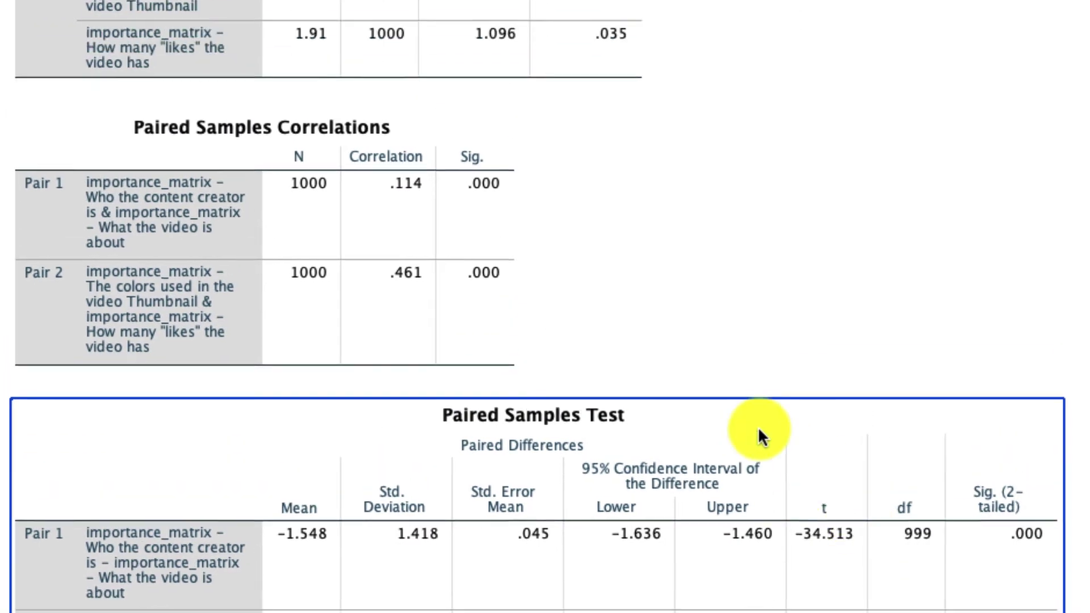
Select the Paired Samples Statistics table, then return to the dataset's Variable View
click(315, 101)
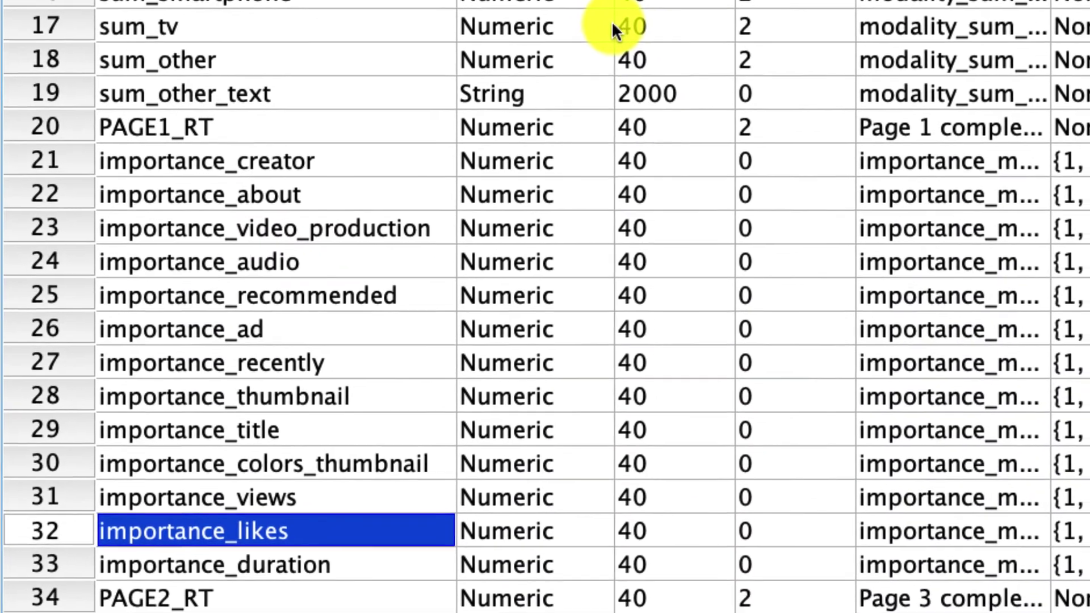
click(348, 366)
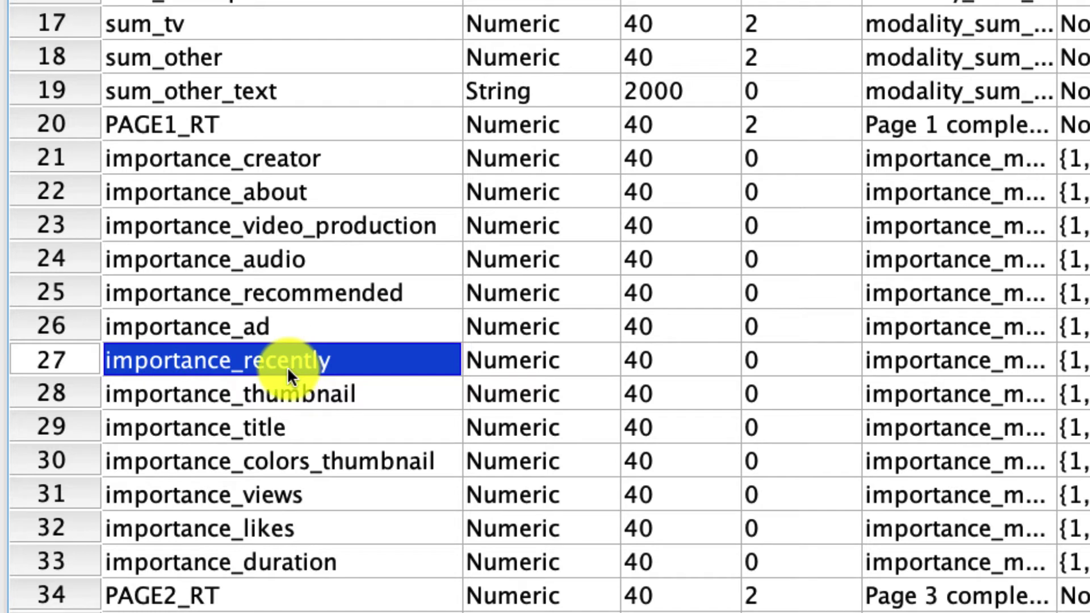
Locate importance_recently and importance_title, then open a reset Paired-Samples T Test dialog
click(268, 427)
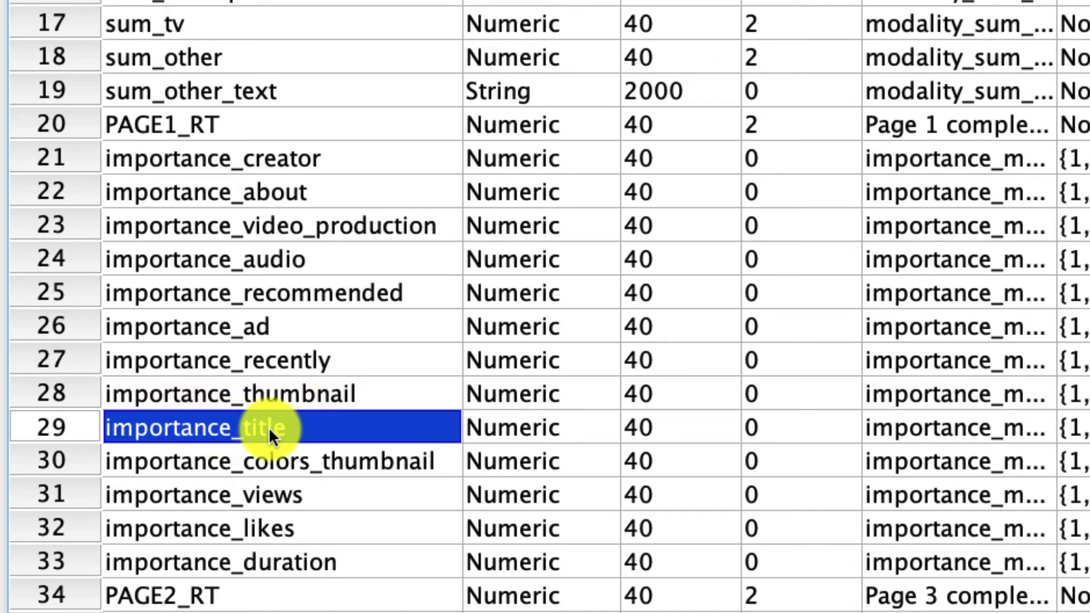
click(281, 364)
click(315, 427)
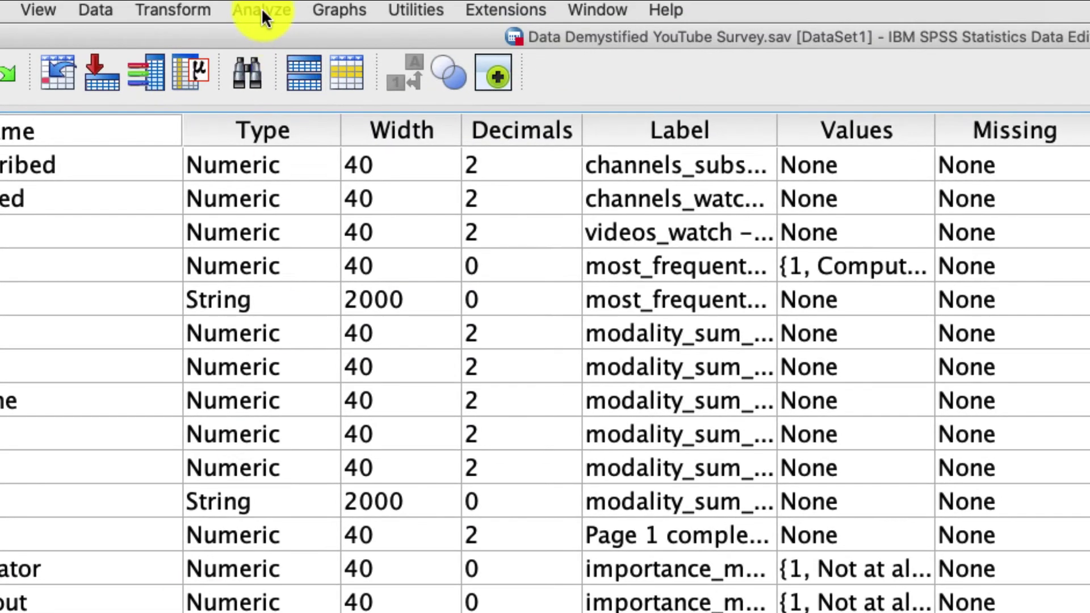
click(261, 8)
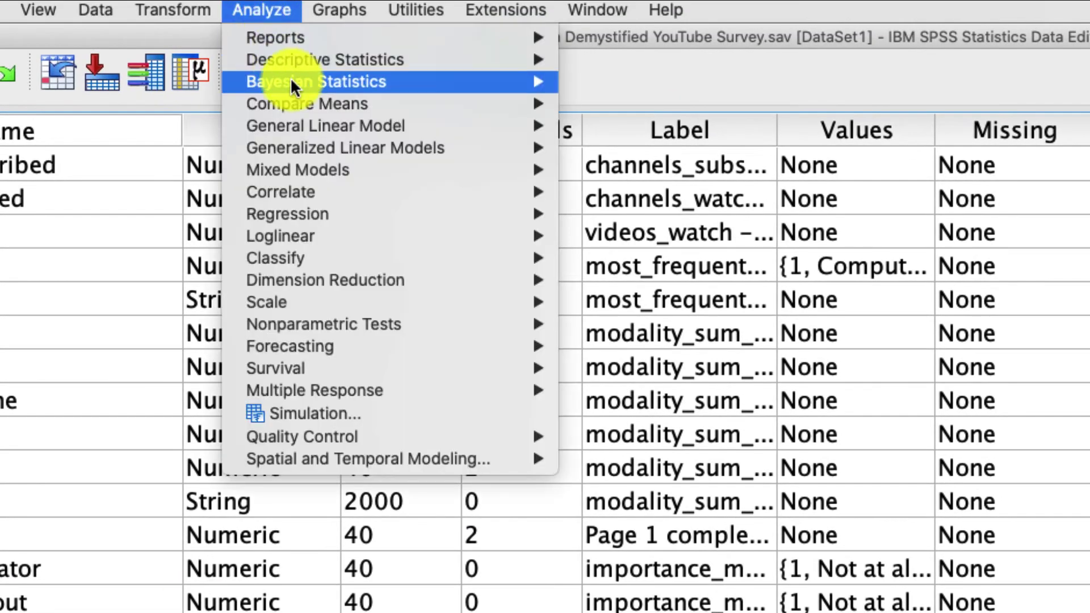
mouse_move(300, 102)
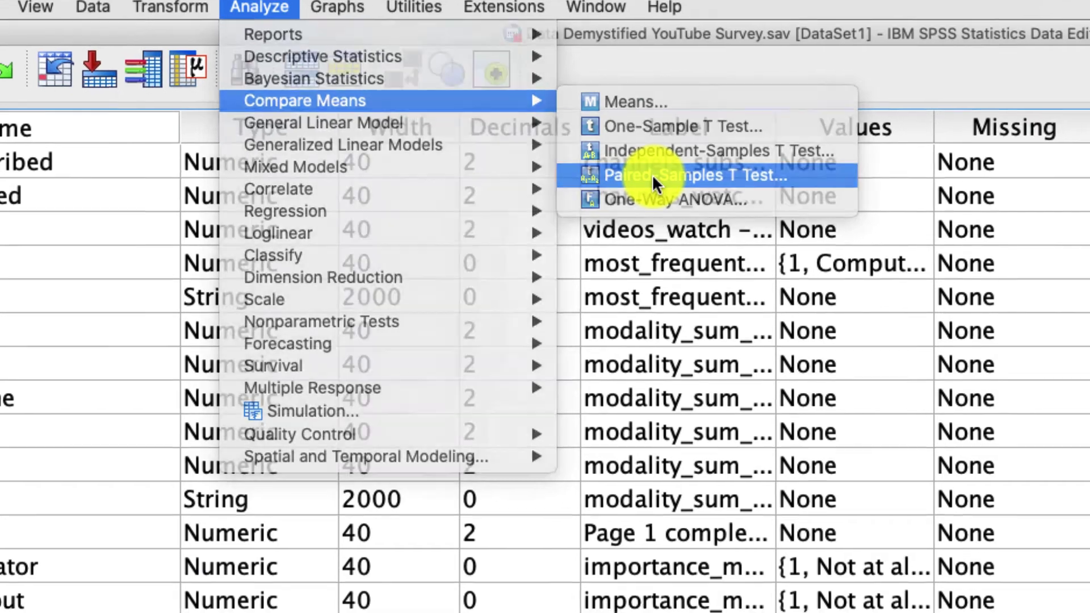
click(653, 176)
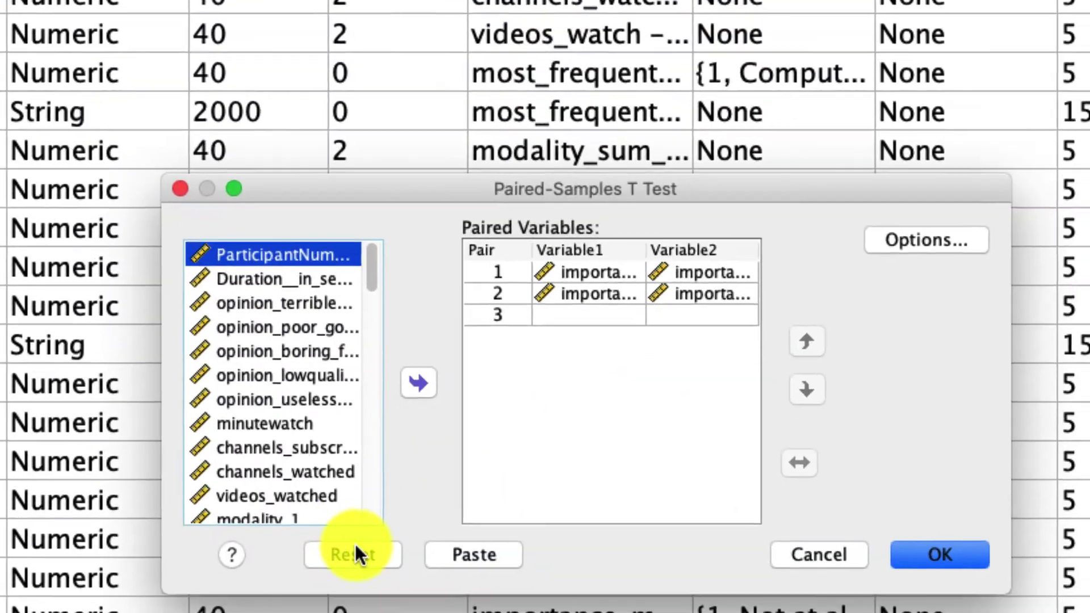
click(353, 553)
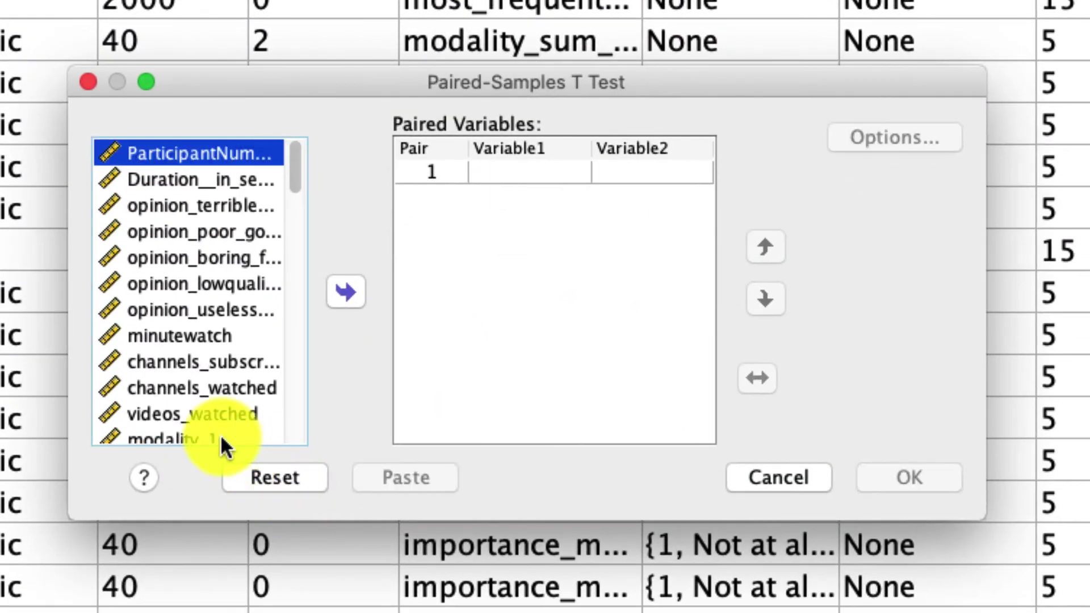
Pair importance_recently with importance_title as Pair 1 and run the t-test
drag(294, 152, 302, 237)
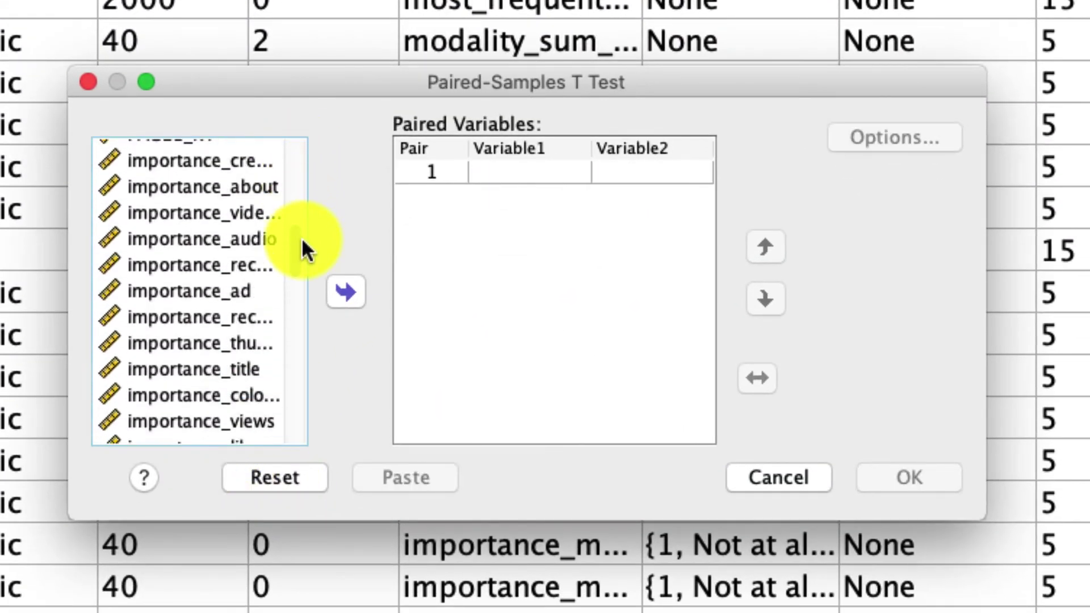
click(227, 316)
click(345, 292)
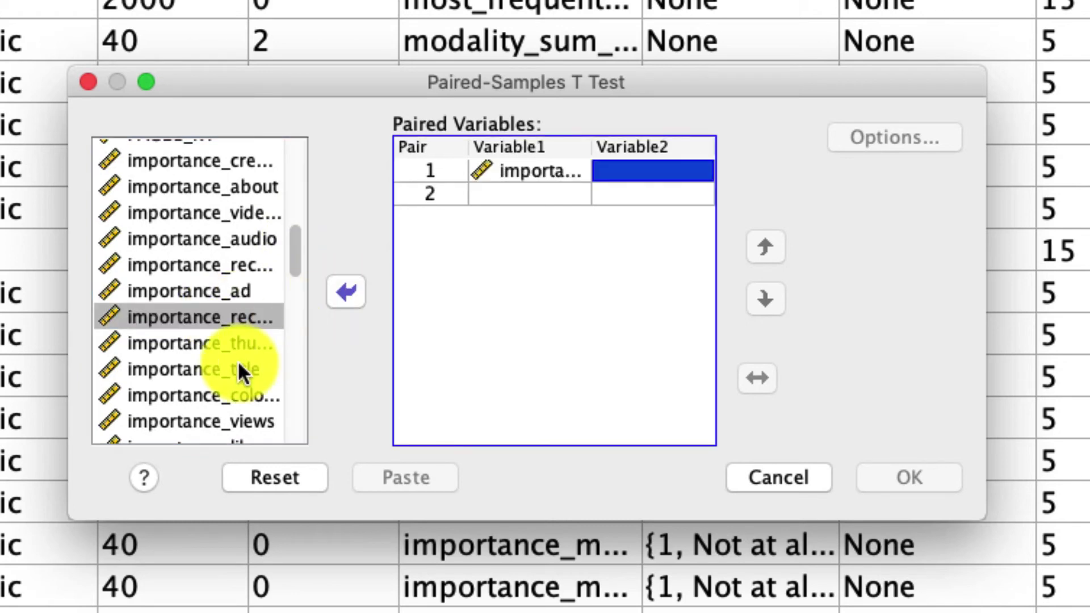
click(250, 369)
click(350, 295)
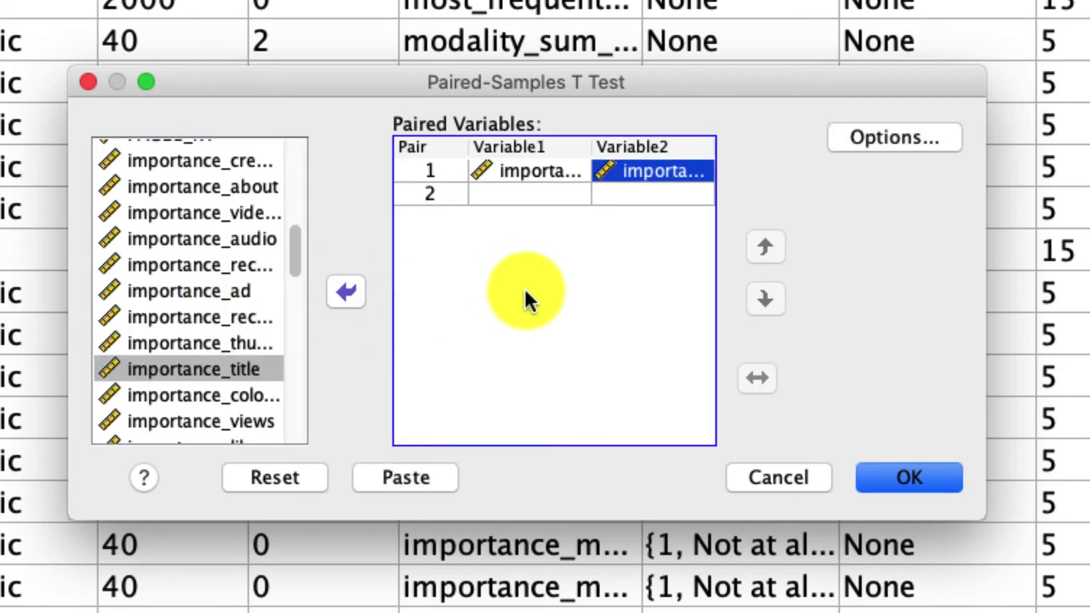
click(908, 482)
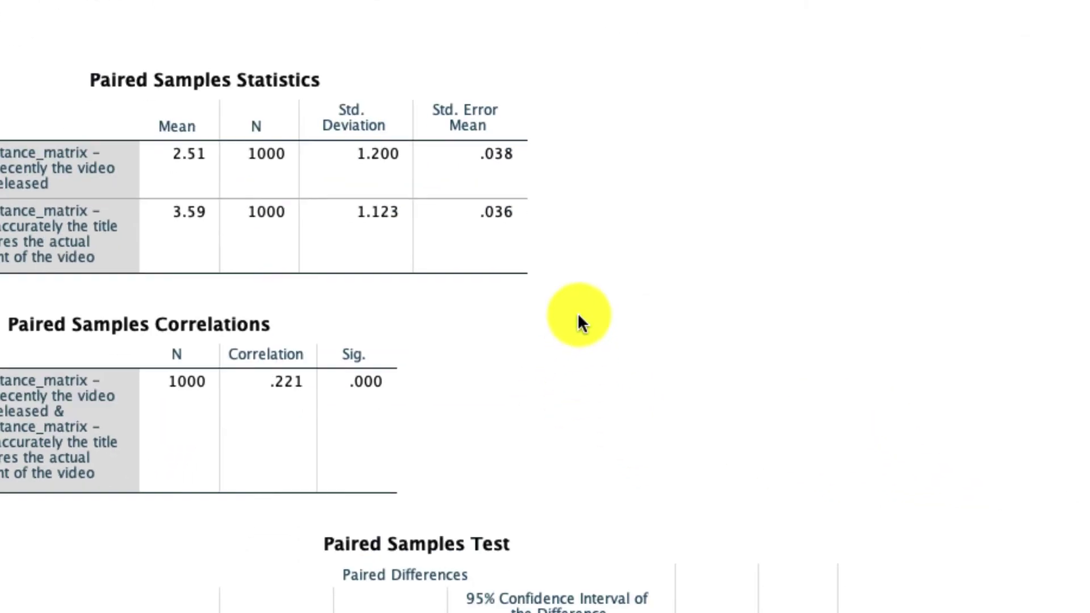
click(481, 277)
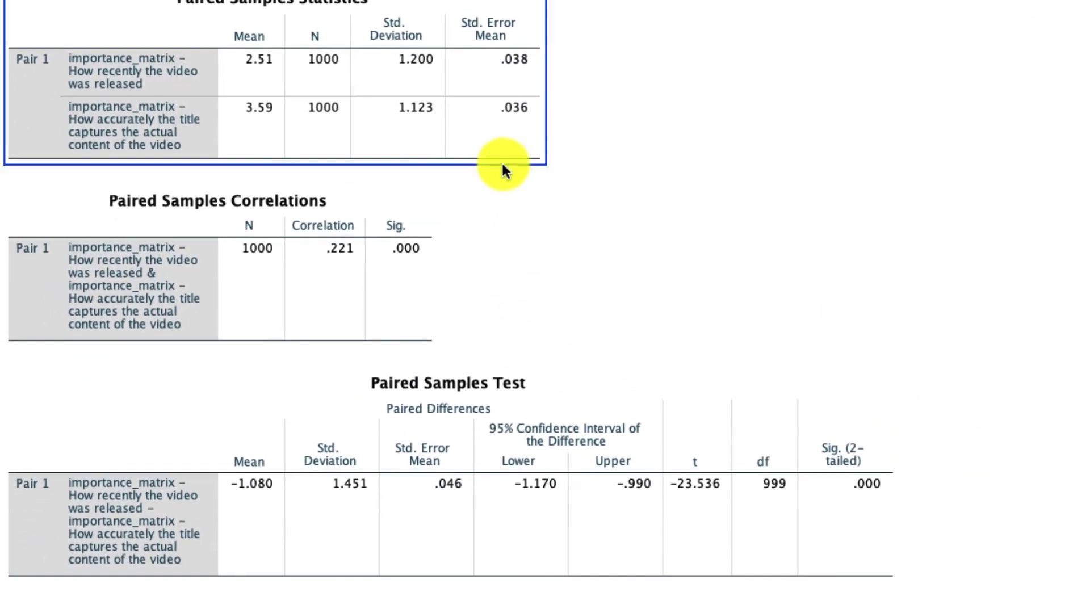